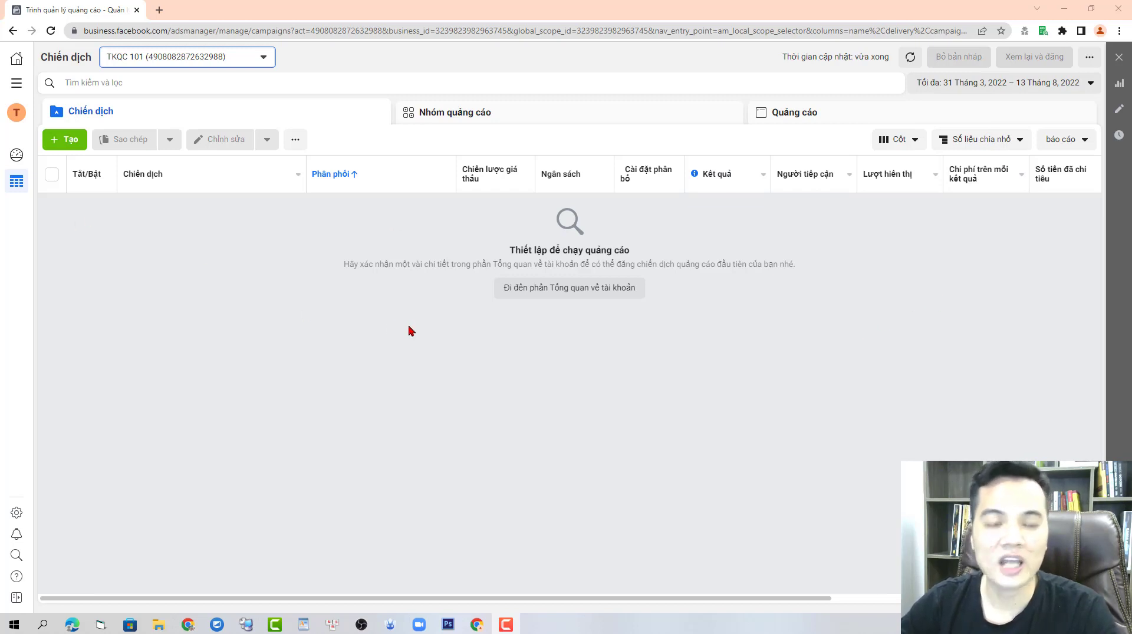
- Open the new campaign dialog and bring the TKQC 101 ad account window to the front
click(66, 140)
click(709, 204)
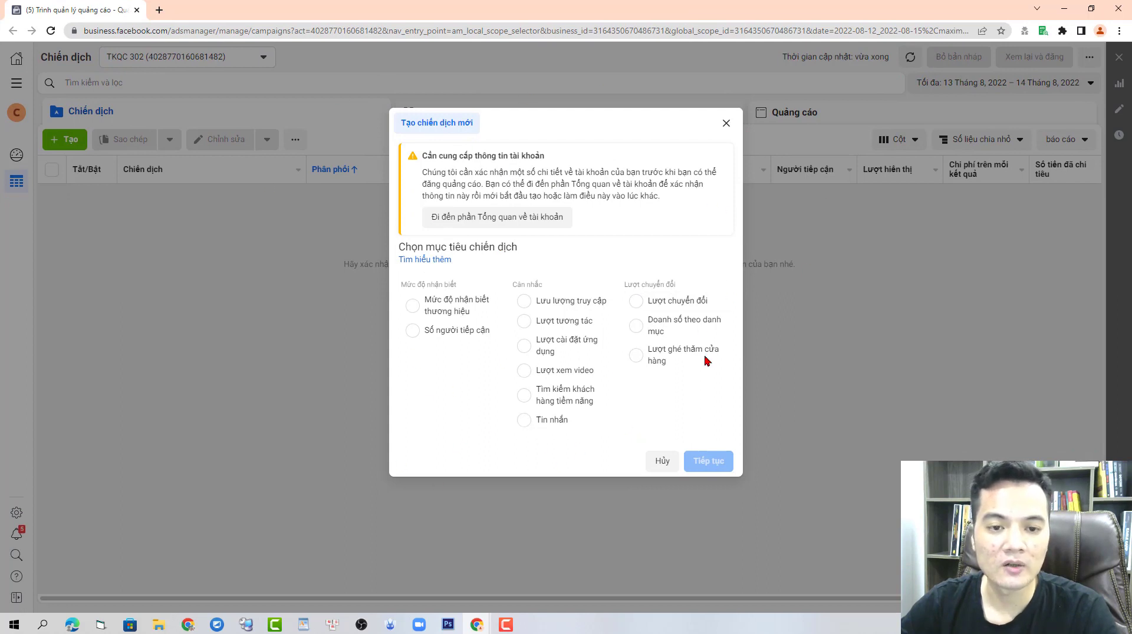
mouse_move(477, 625)
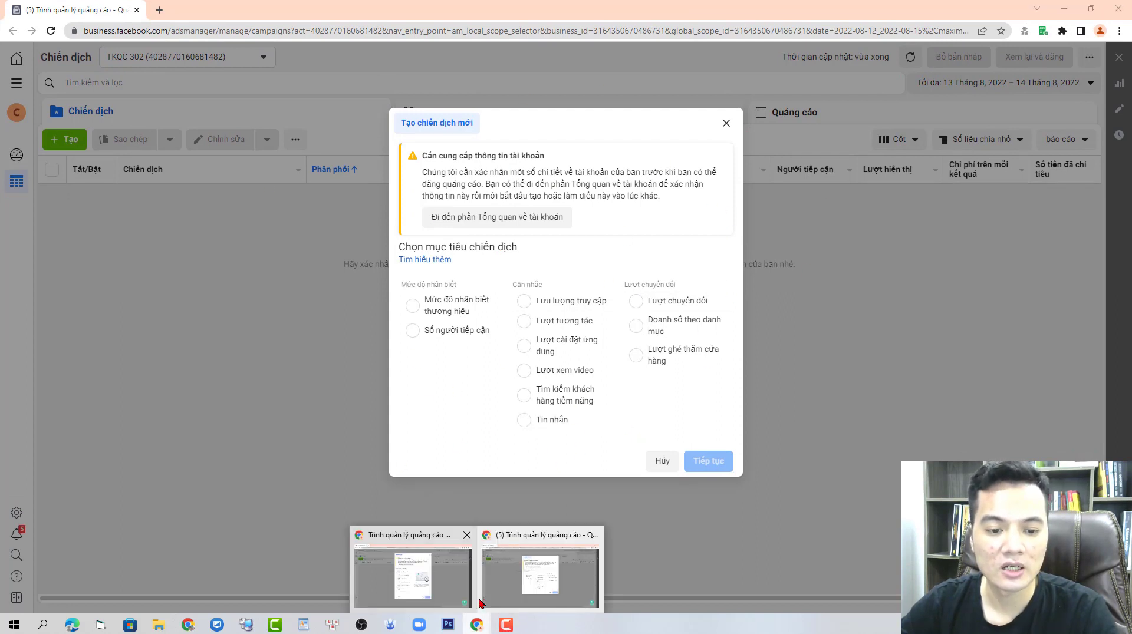
click(454, 594)
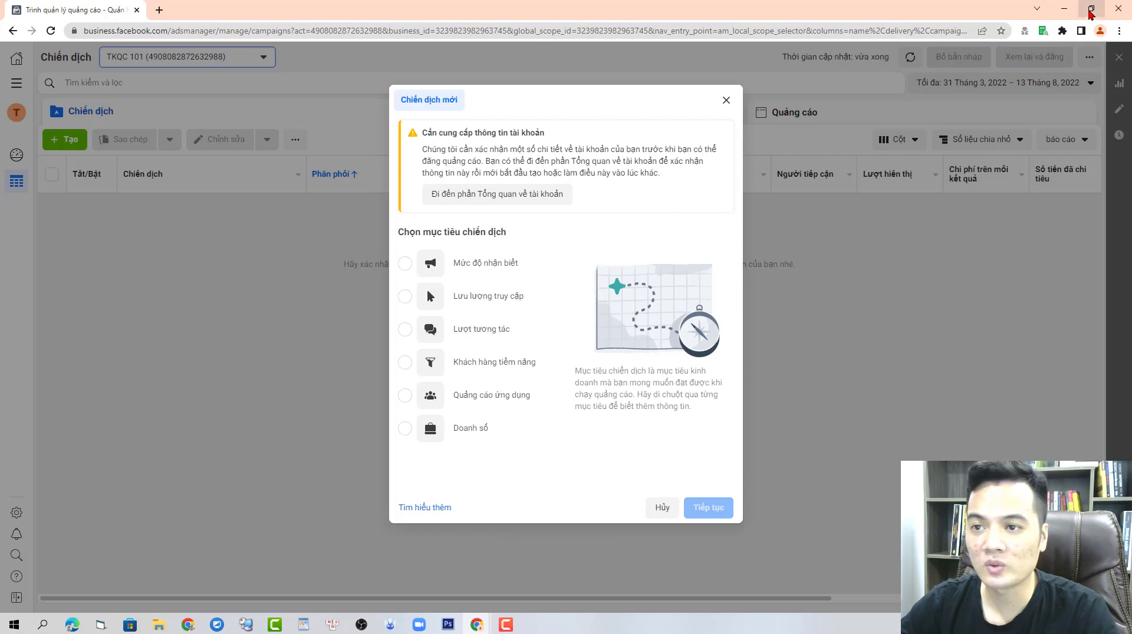
- Place the TKQC 101 and TKQC 302 windows side by side and compare their campaign objective lists
click(1091, 8)
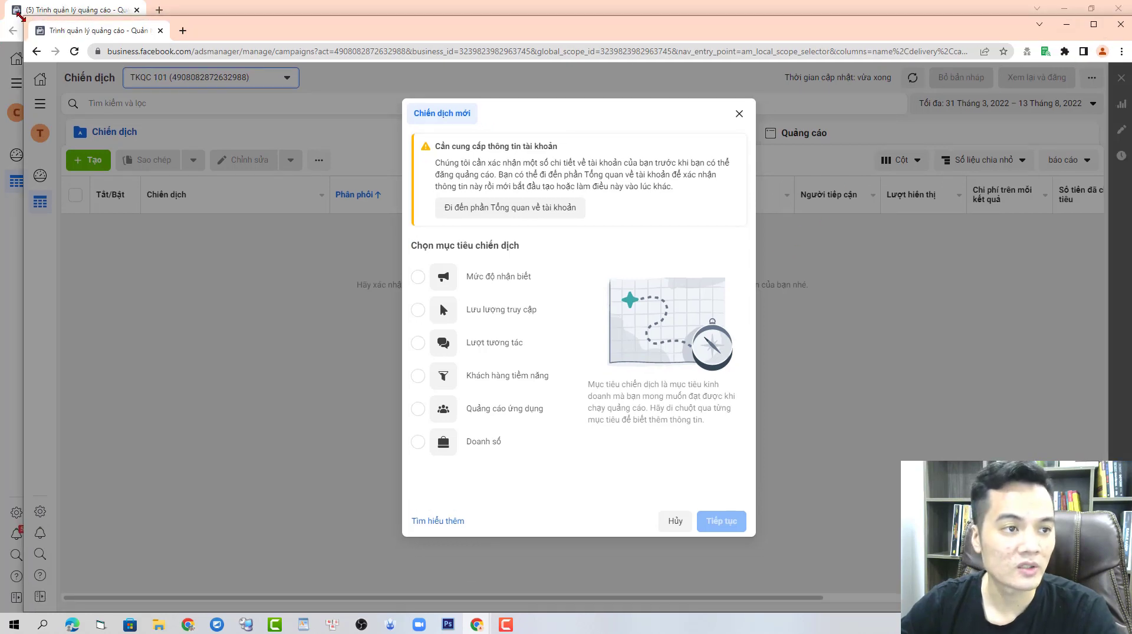
drag(24, 17, 643, 116)
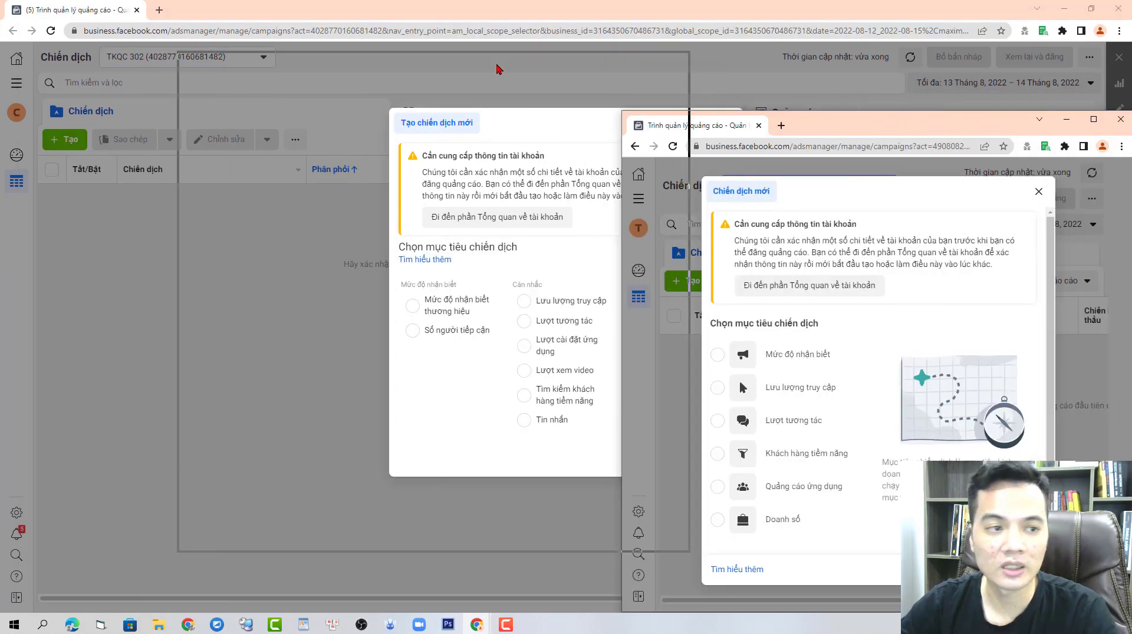
drag(498, 68, 421, 70)
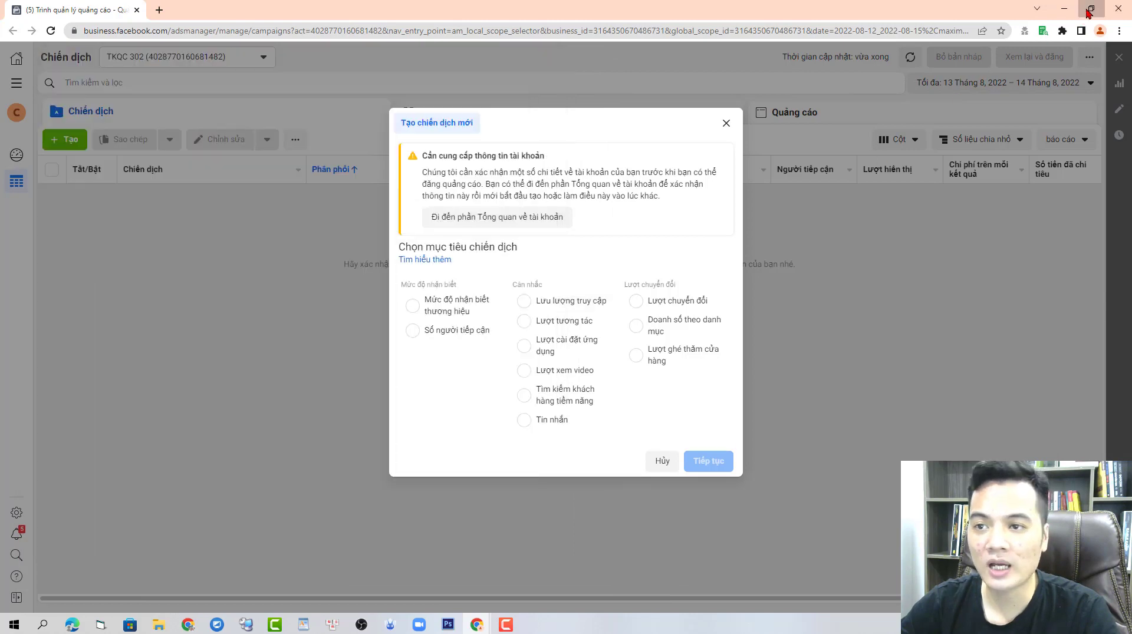
drag(4, 8, 548, 34)
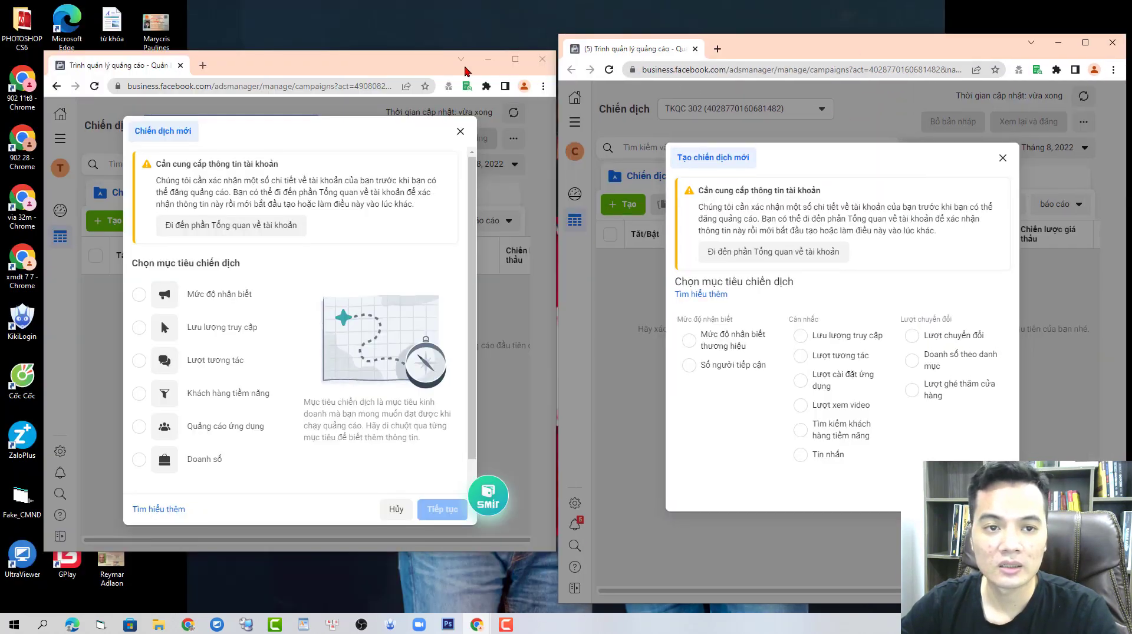
drag(420, 70, 372, 50)
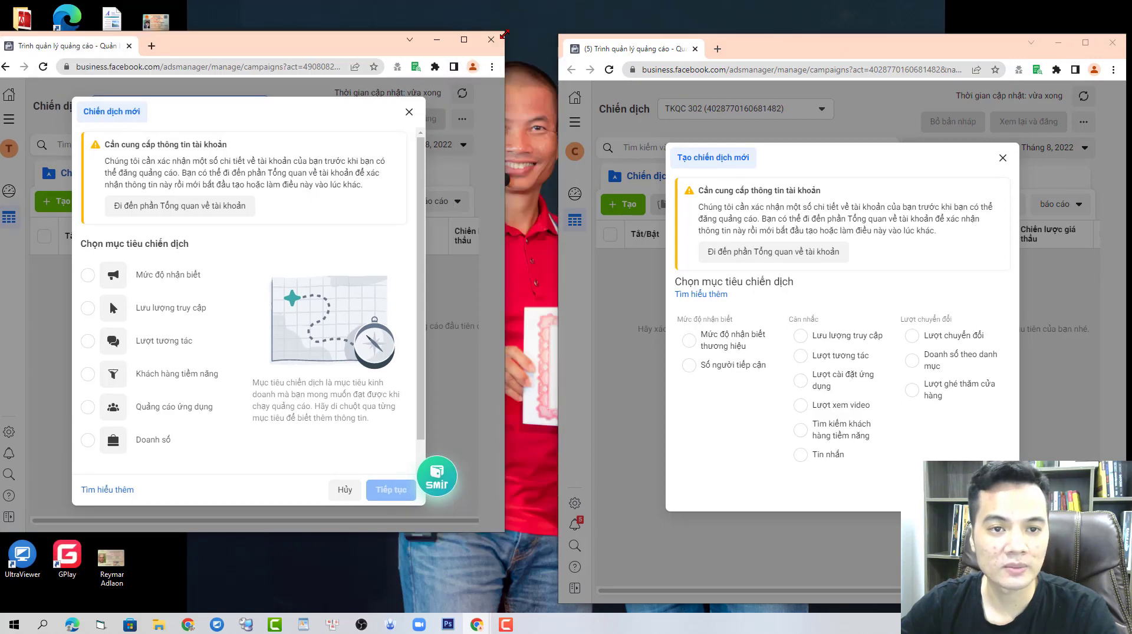
drag(506, 40, 555, 22)
drag(252, 537, 252, 602)
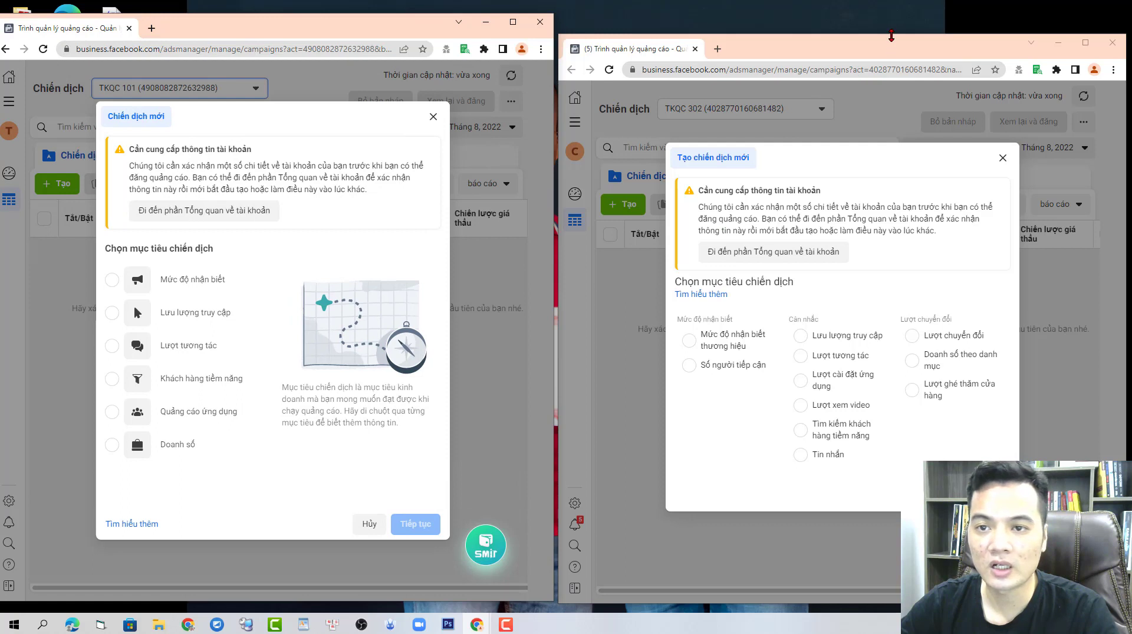
drag(860, 34, 861, 13)
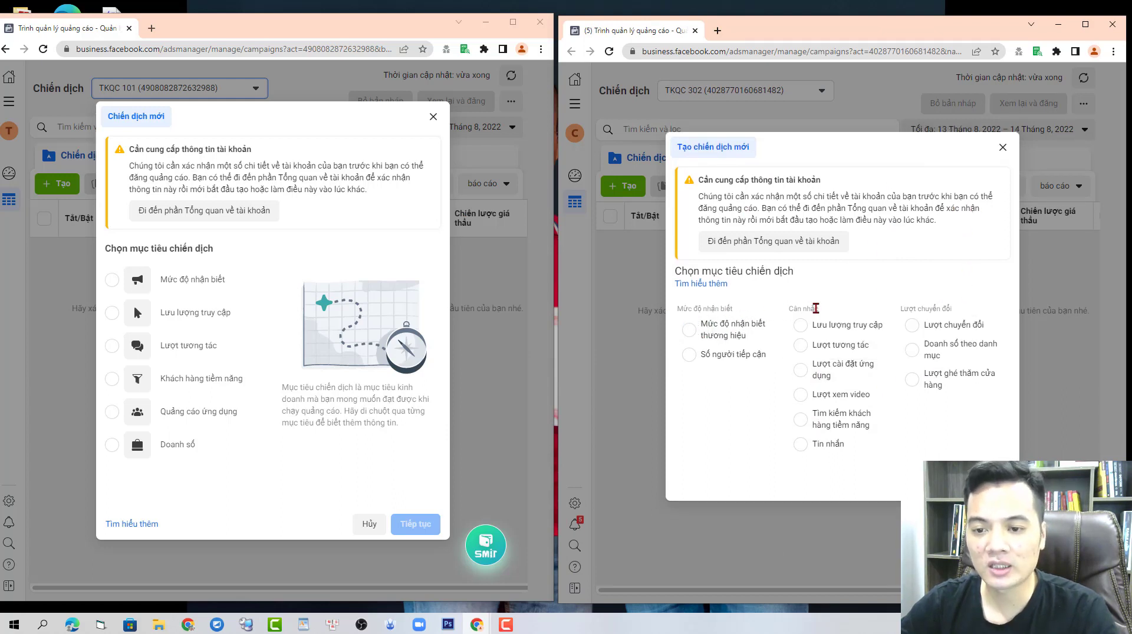
mouse_move(255, 285)
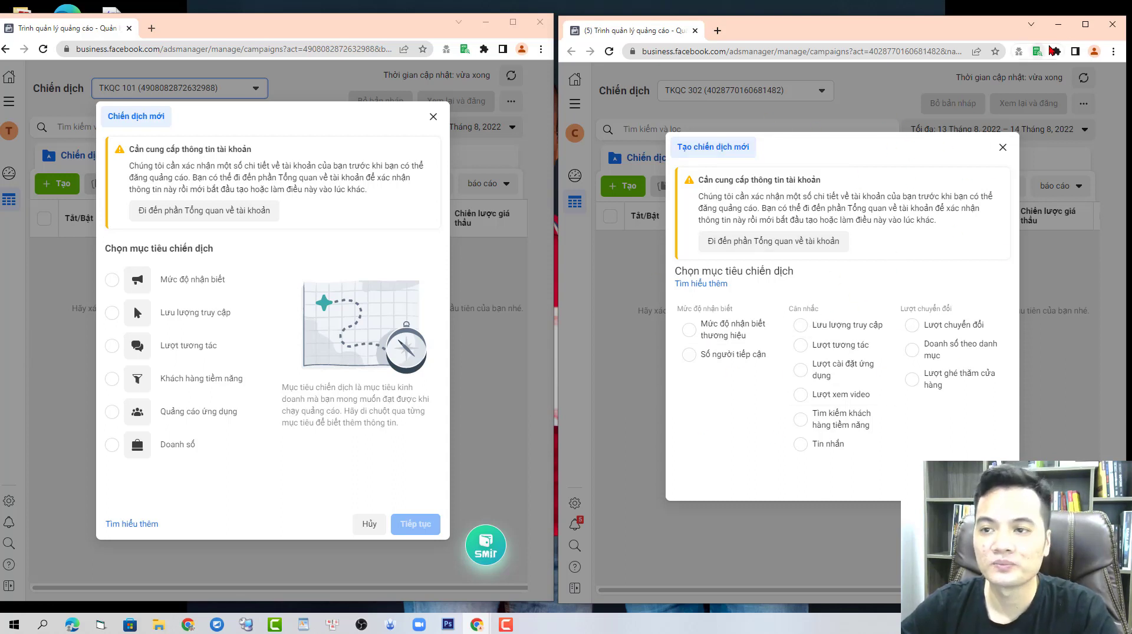
- Maximize the TKQC 302 window and examine the Mức độ nhận biết, Cân nhắc and Lượt chuyển đổi objective groups
click(1085, 25)
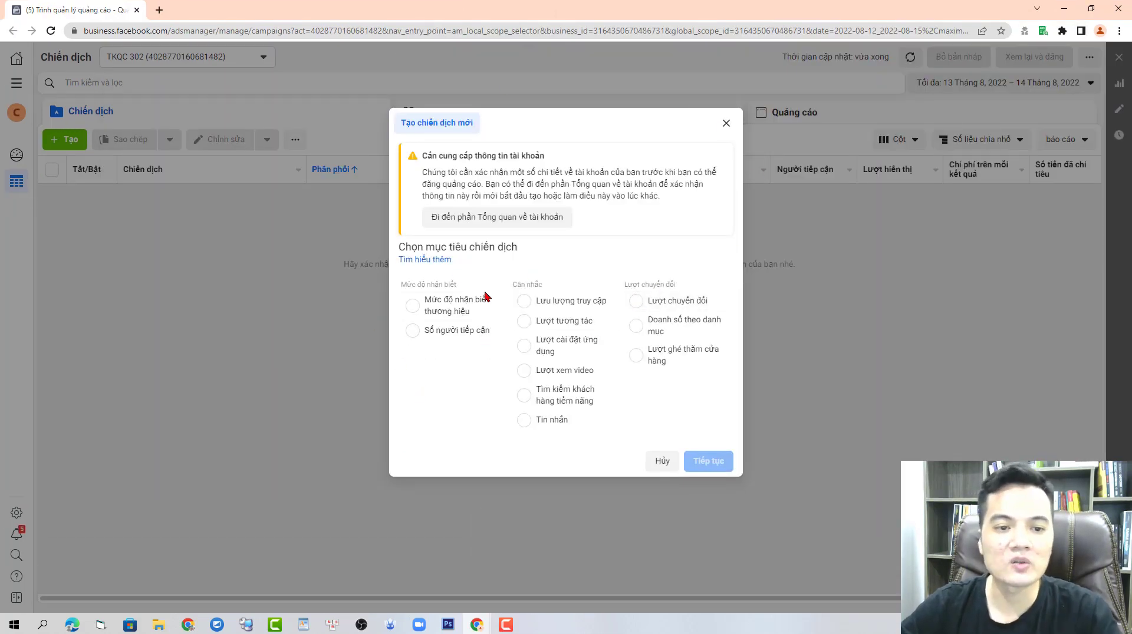
drag(457, 285, 401, 284)
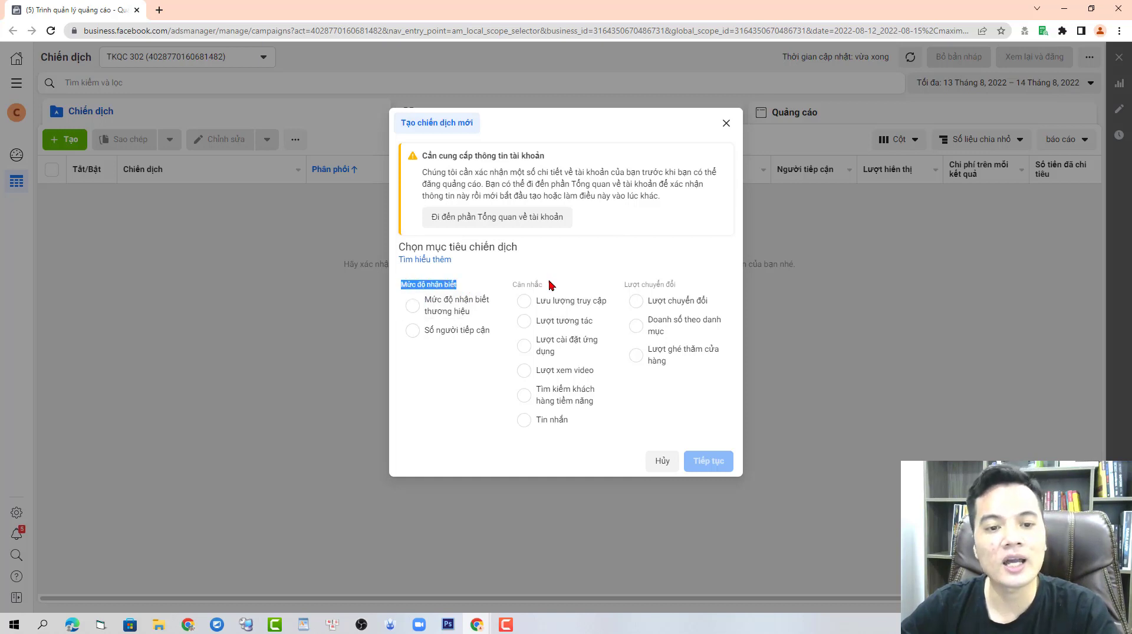
drag(545, 285, 510, 287)
drag(665, 280, 607, 285)
click(644, 421)
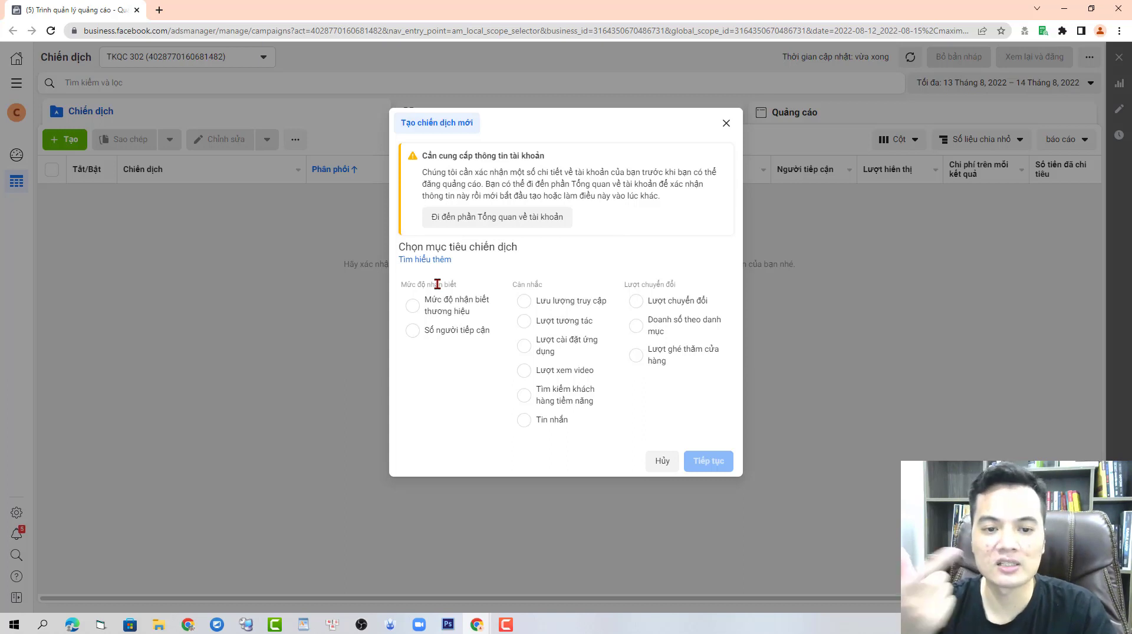
drag(552, 288, 512, 288)
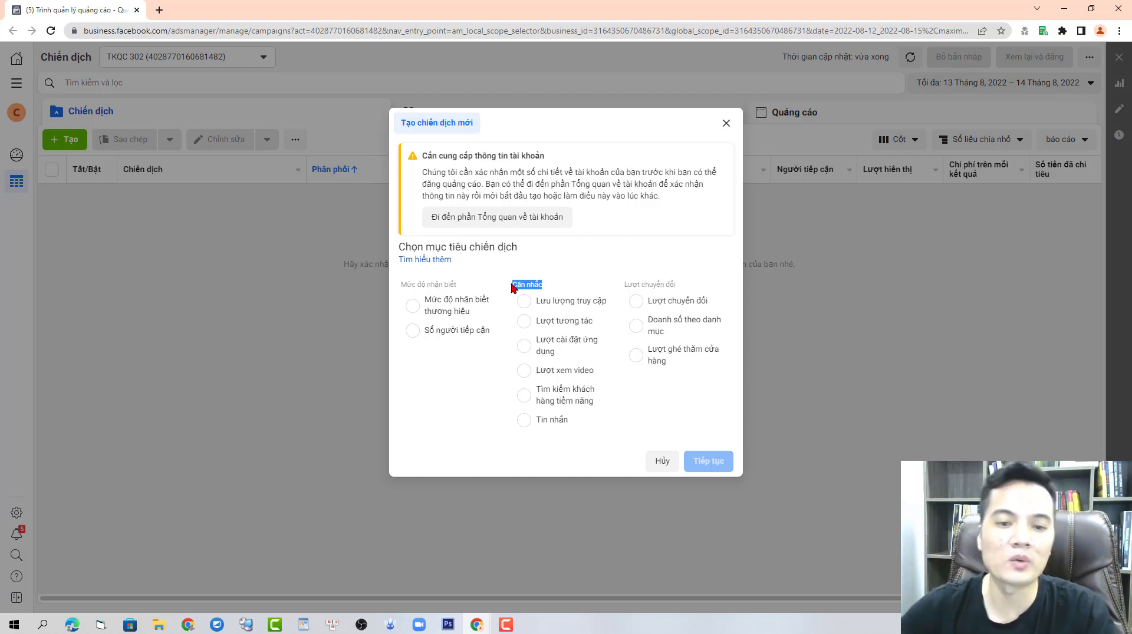
drag(675, 287, 624, 285)
click(620, 286)
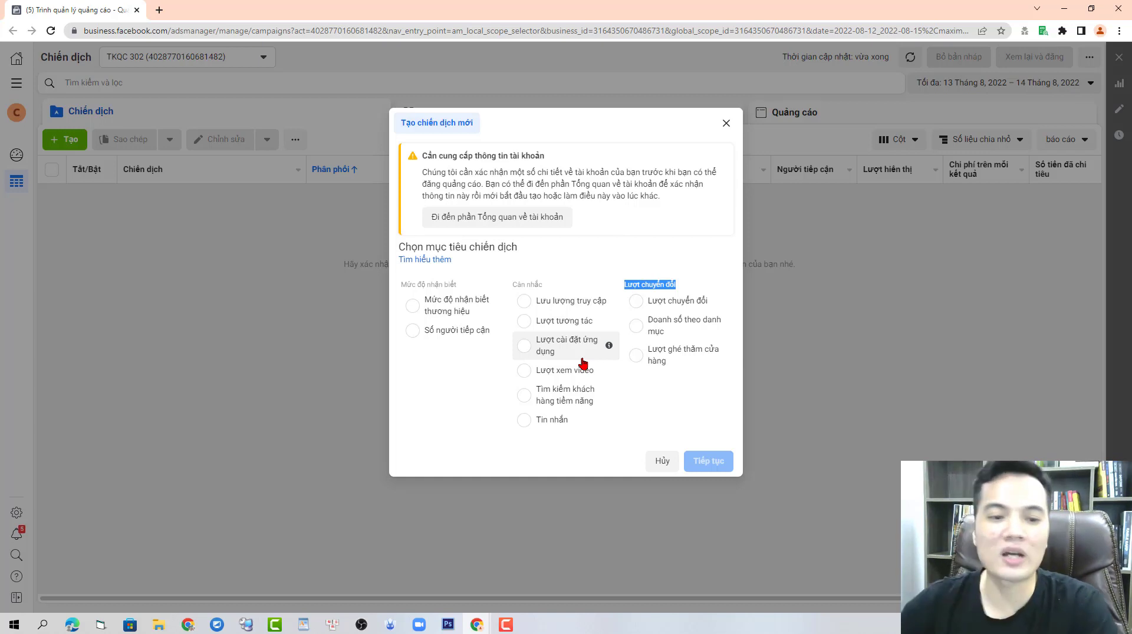
drag(398, 276, 488, 354)
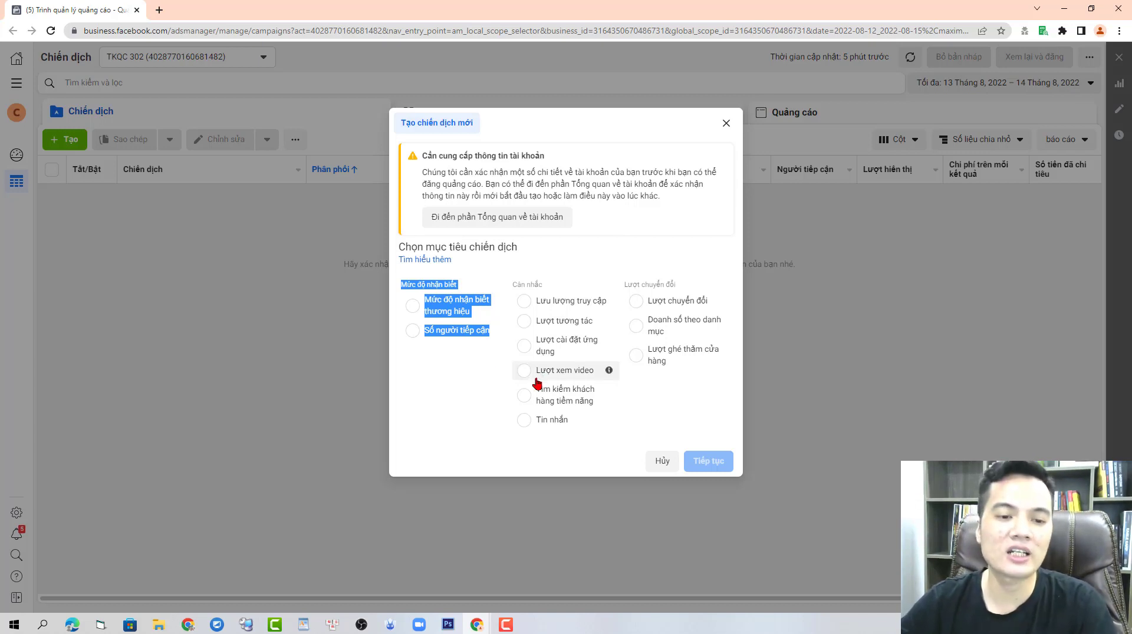
click(455, 393)
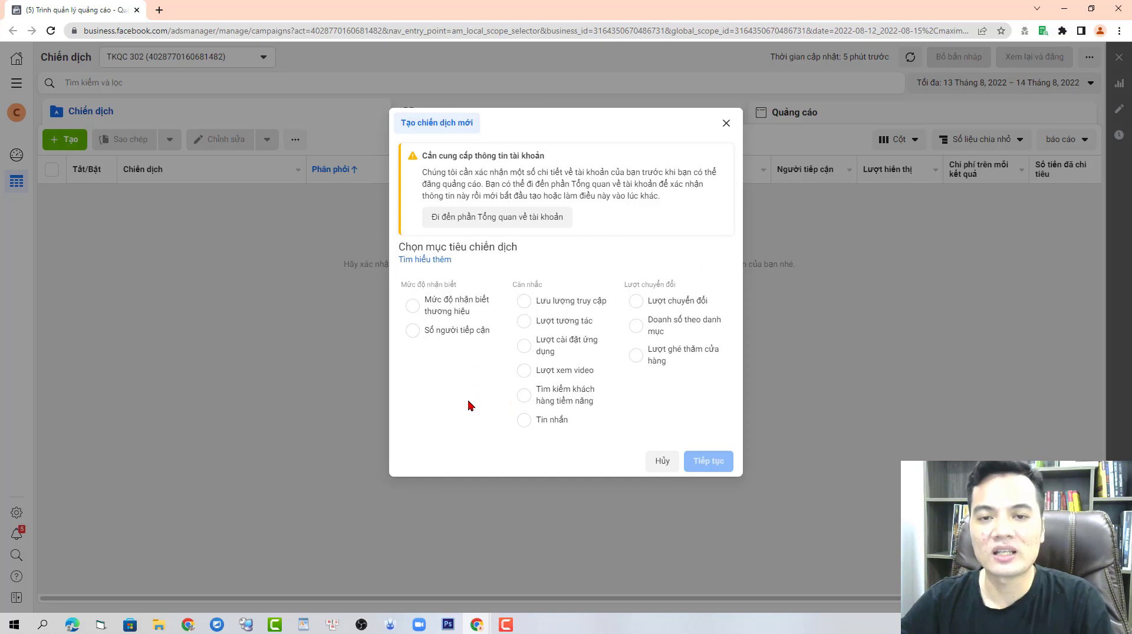
- Preview the objectives Số người tiếp cận, Tin nhắn, Tìm kiếm khách hàng tiềm năng and Lượt chuyển đổi, and close the dialog without creating a campaign
click(413, 334)
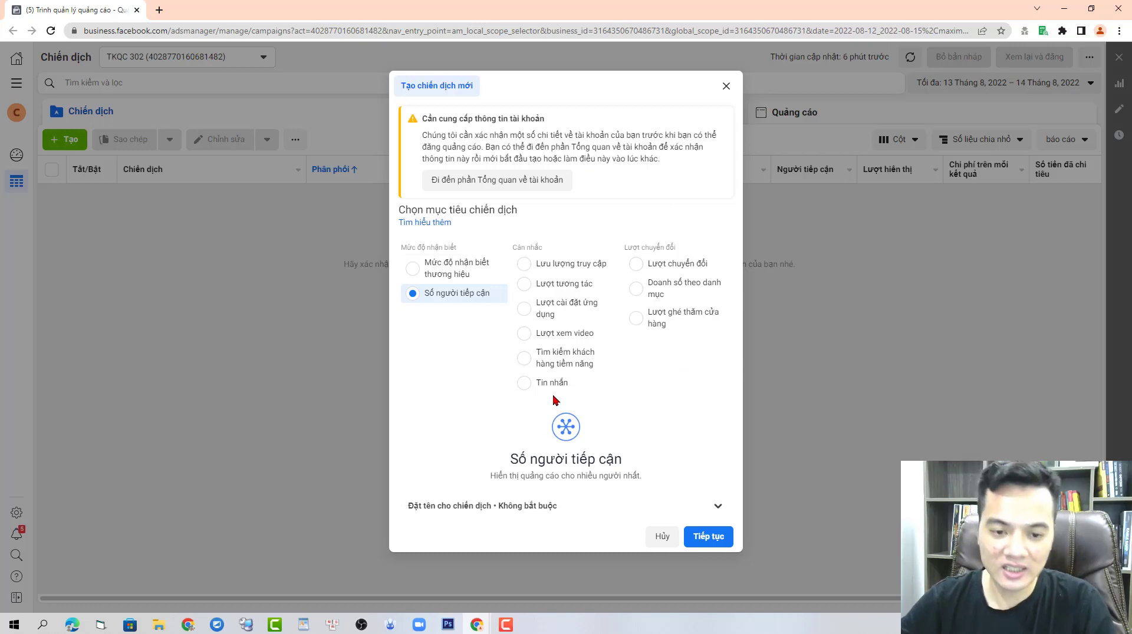
click(526, 385)
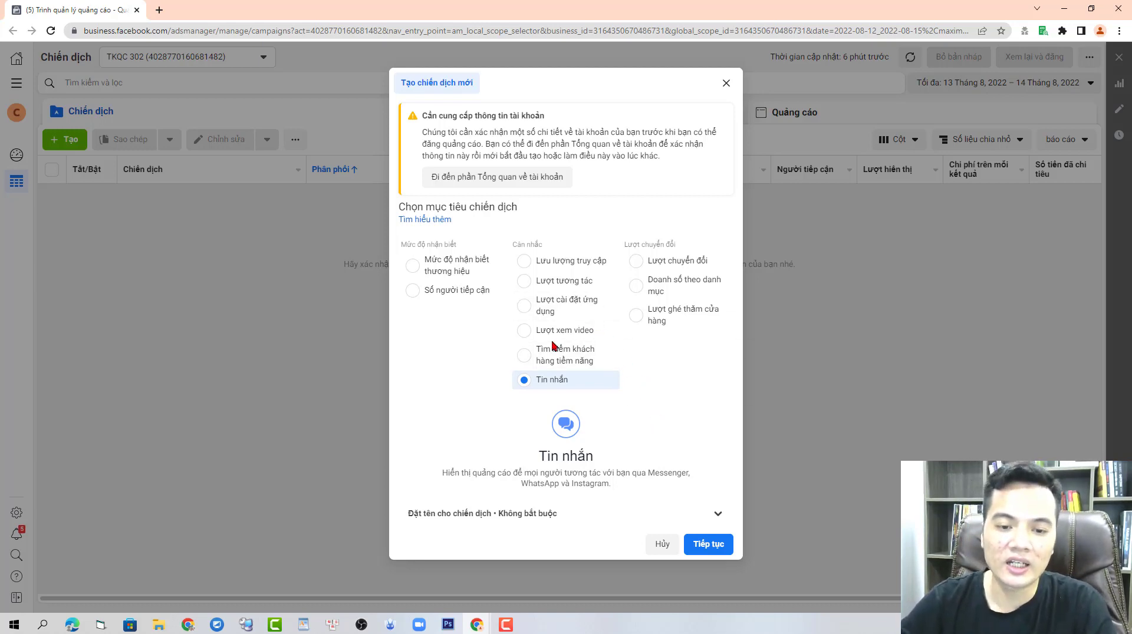
click(523, 356)
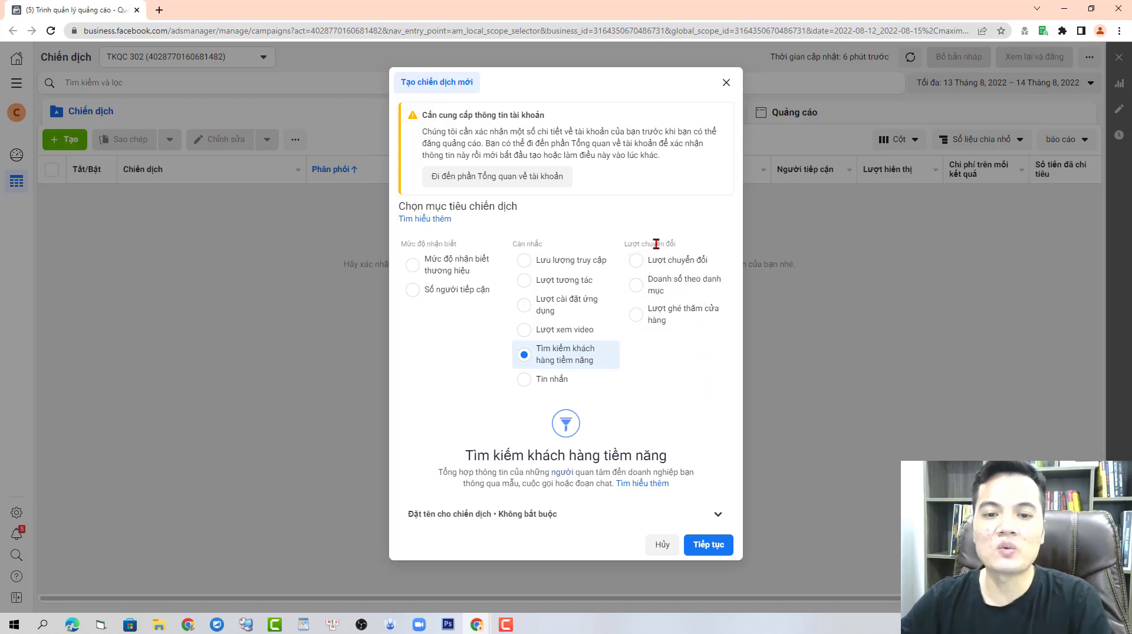
click(636, 257)
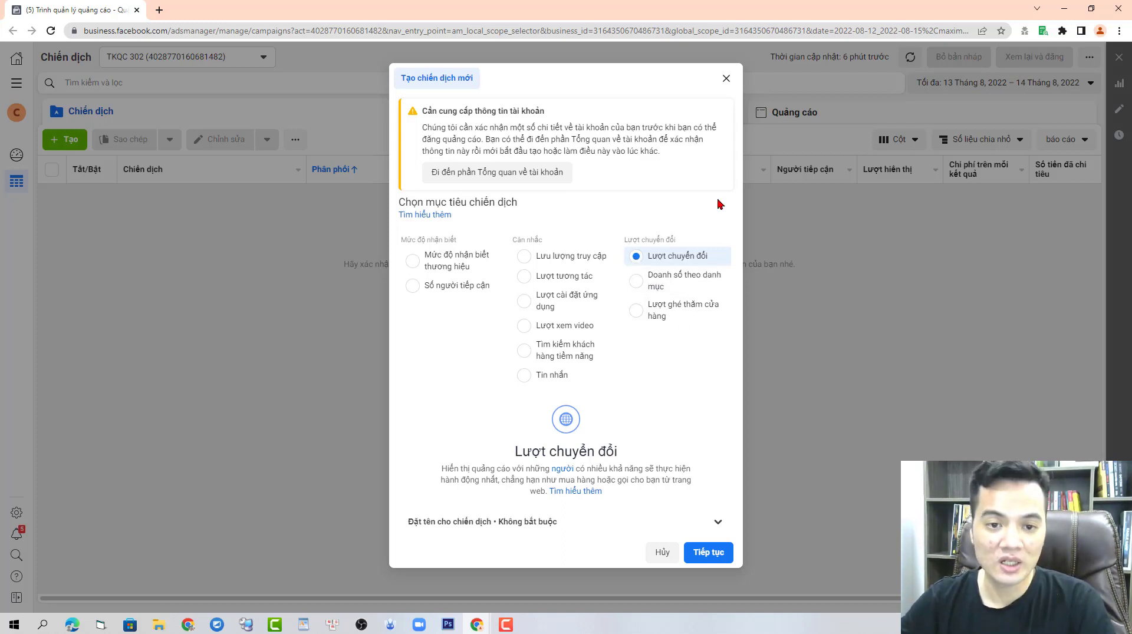
click(727, 79)
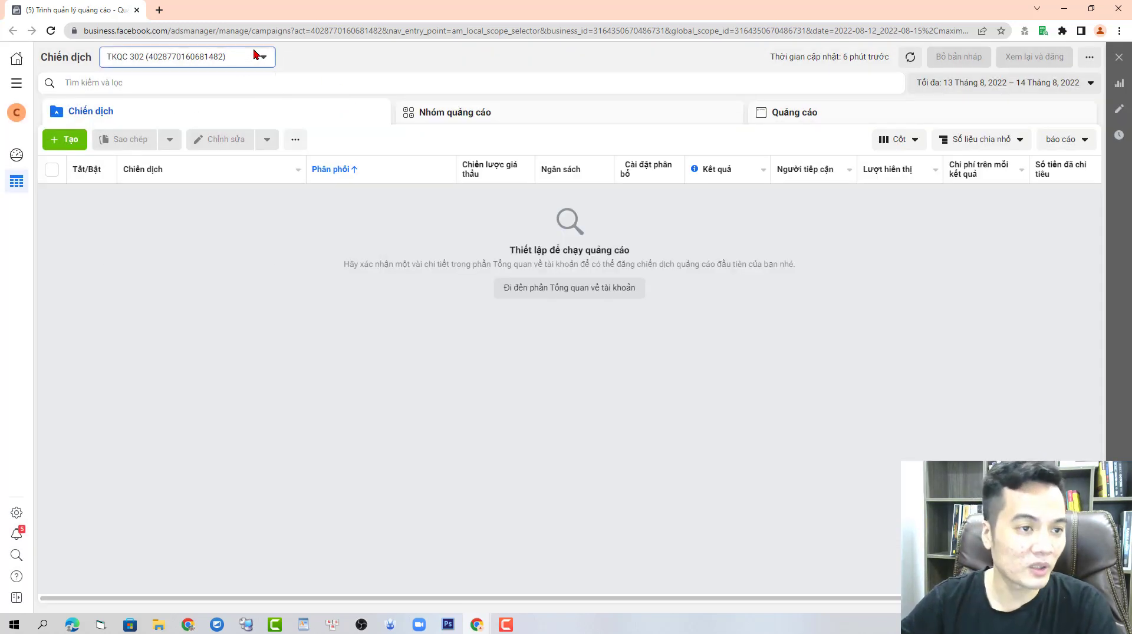
- Switch to the TKQC 303 ad account and narrow the campaign name column so more metric columns fit
click(255, 55)
click(196, 177)
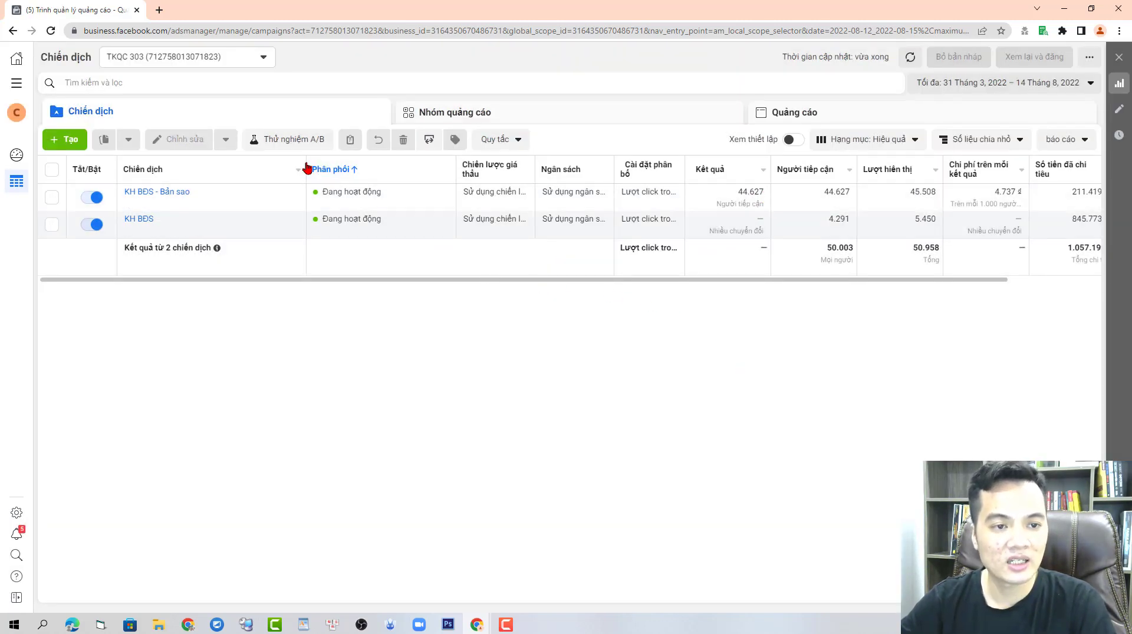
drag(307, 169, 207, 171)
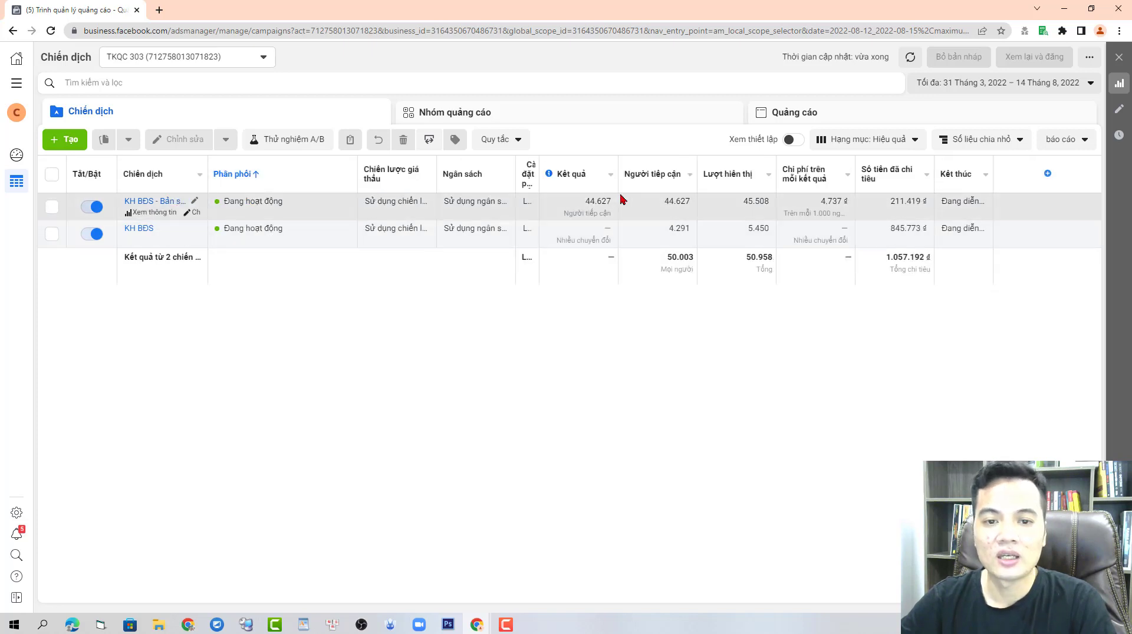
- Compare the amount spent, results and reach of the KH BĐS - Bản sao and KH BĐS campaigns
double_click(920, 201)
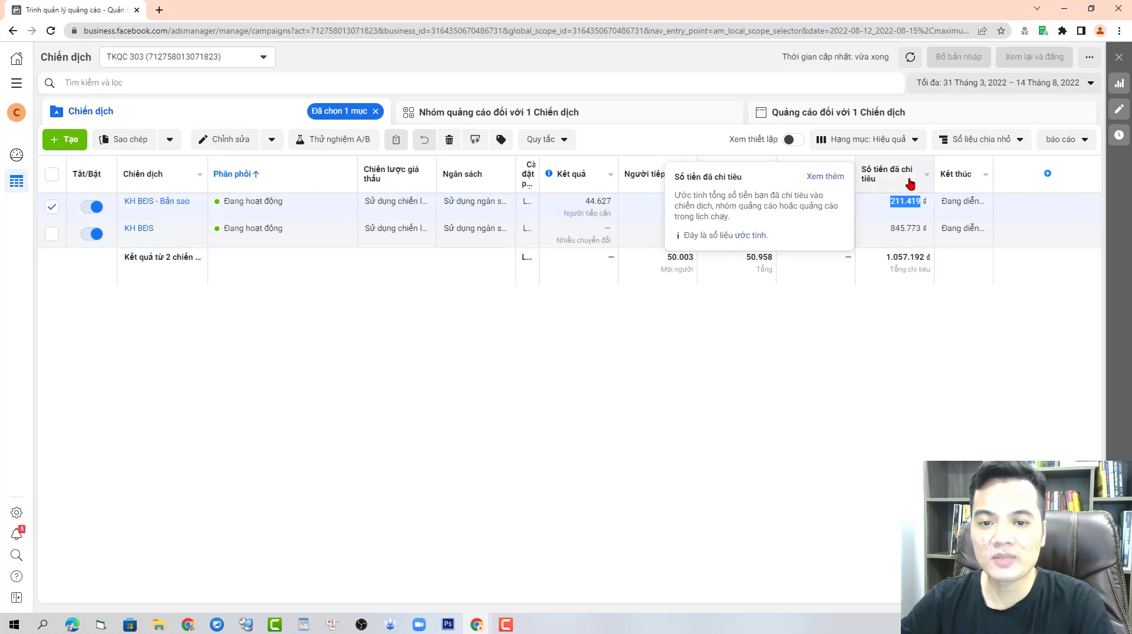
drag(613, 202, 577, 207)
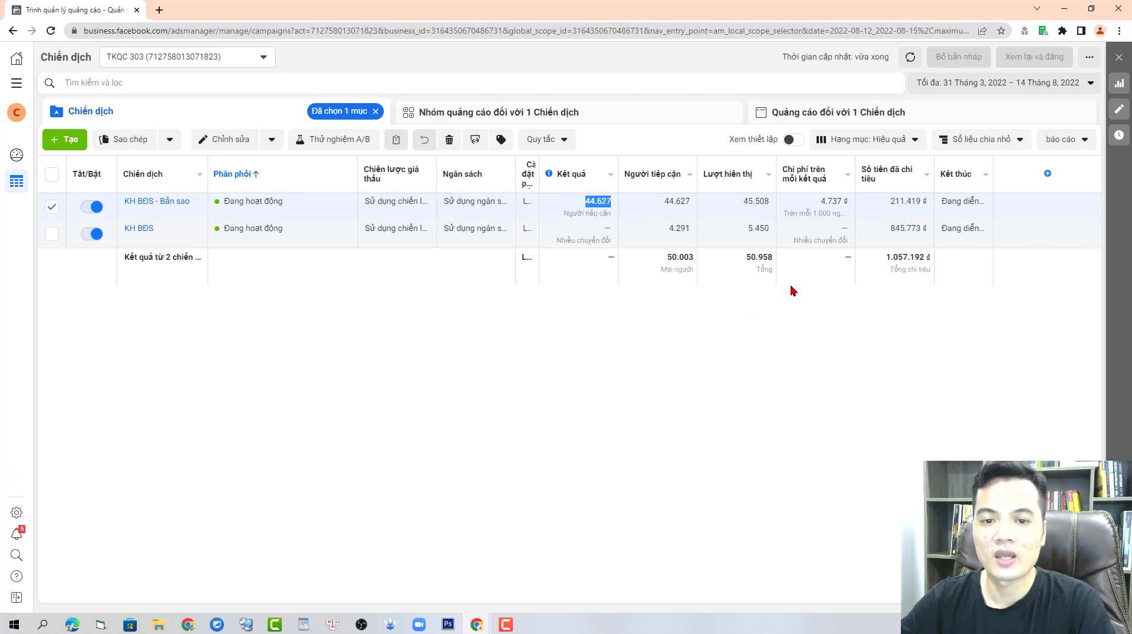
double_click(916, 228)
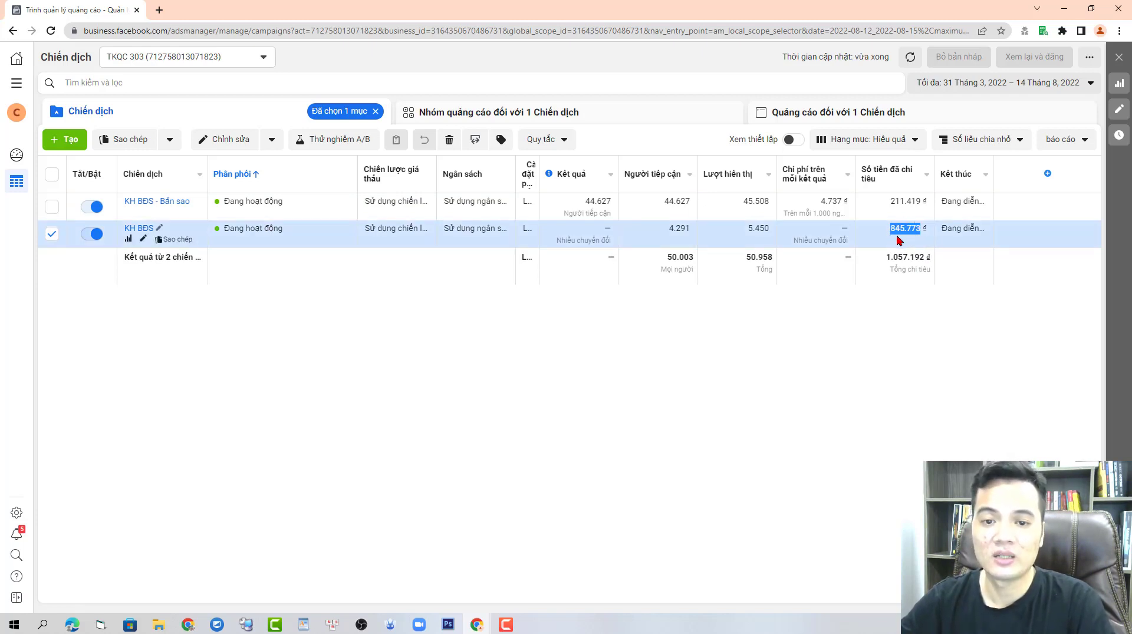
double_click(679, 228)
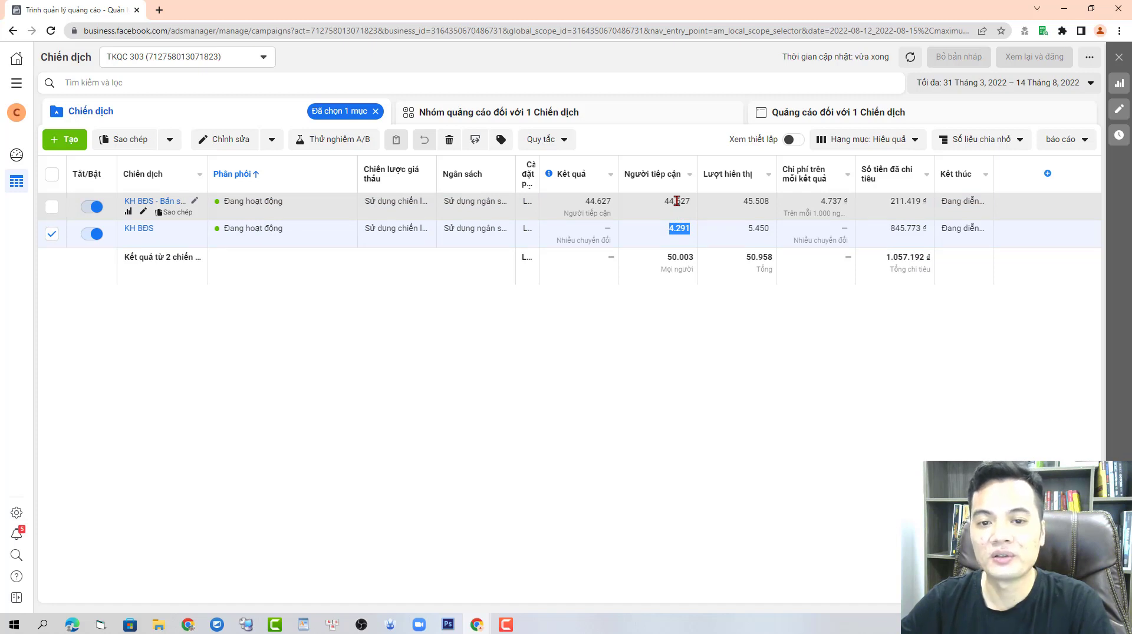
drag(690, 202, 661, 202)
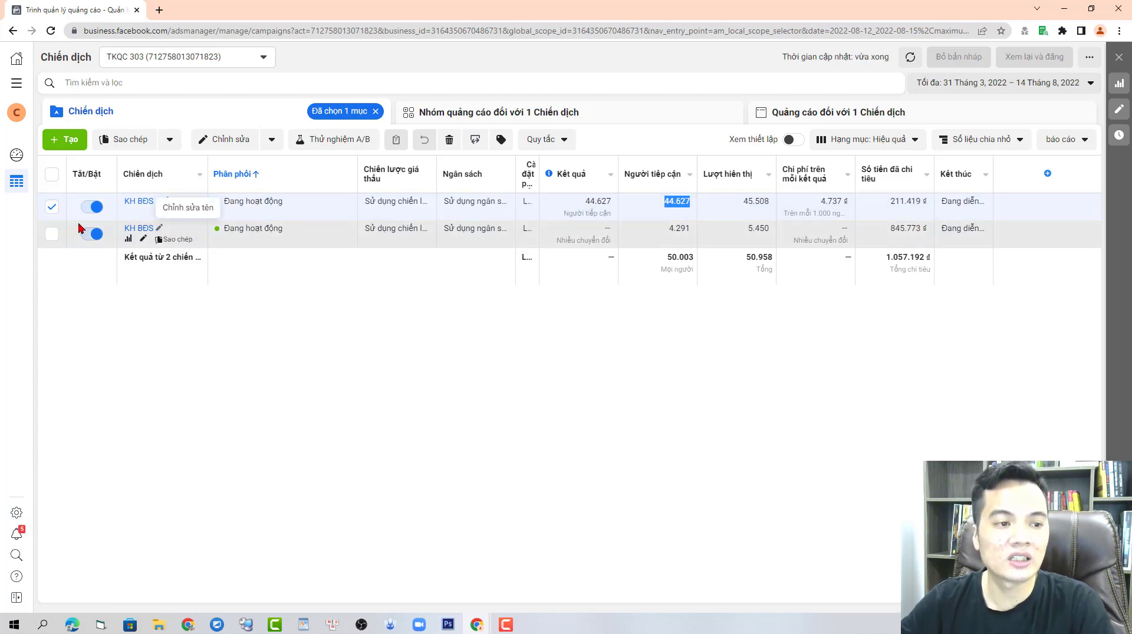
- Select only the KH BĐS campaign and apply the column preset 12 to review its completed registrations and amount spent
click(52, 234)
click(52, 208)
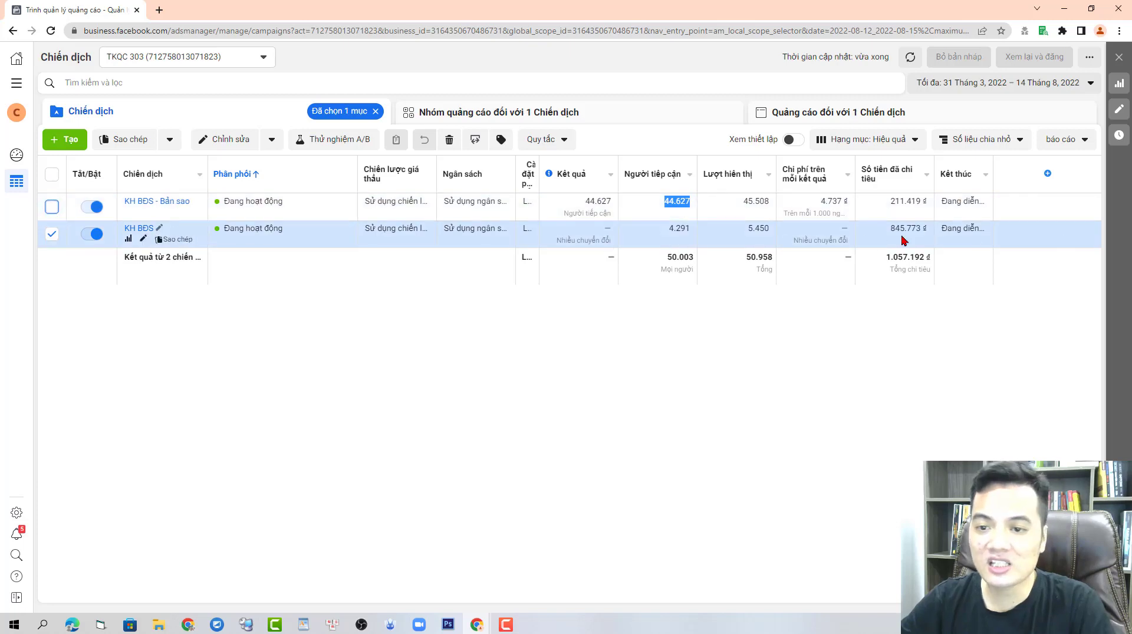
click(917, 141)
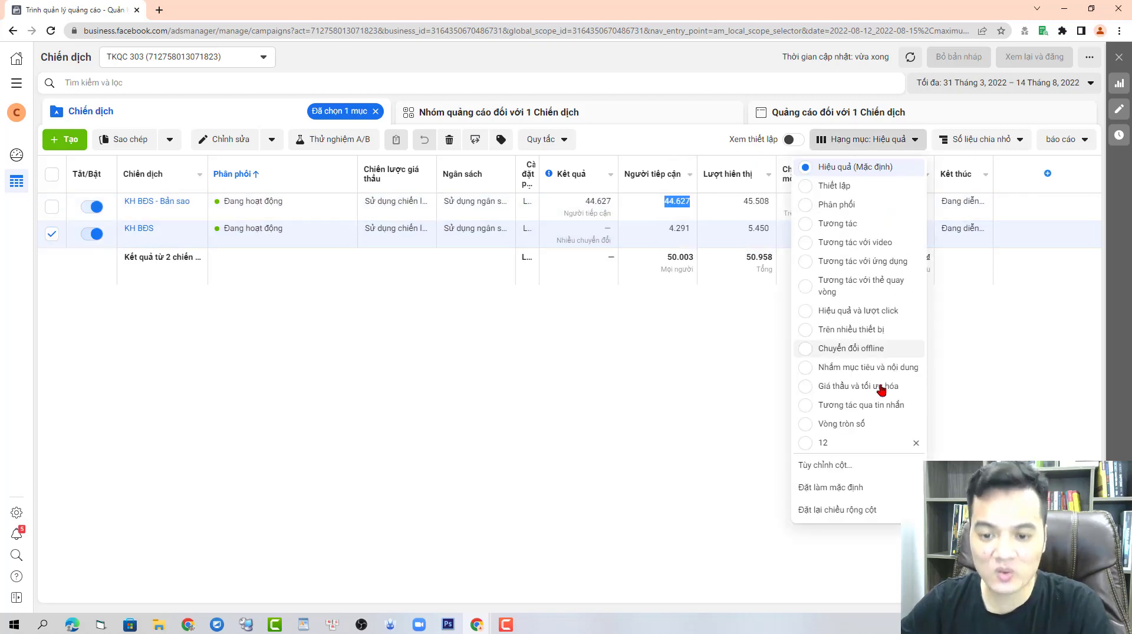
click(884, 440)
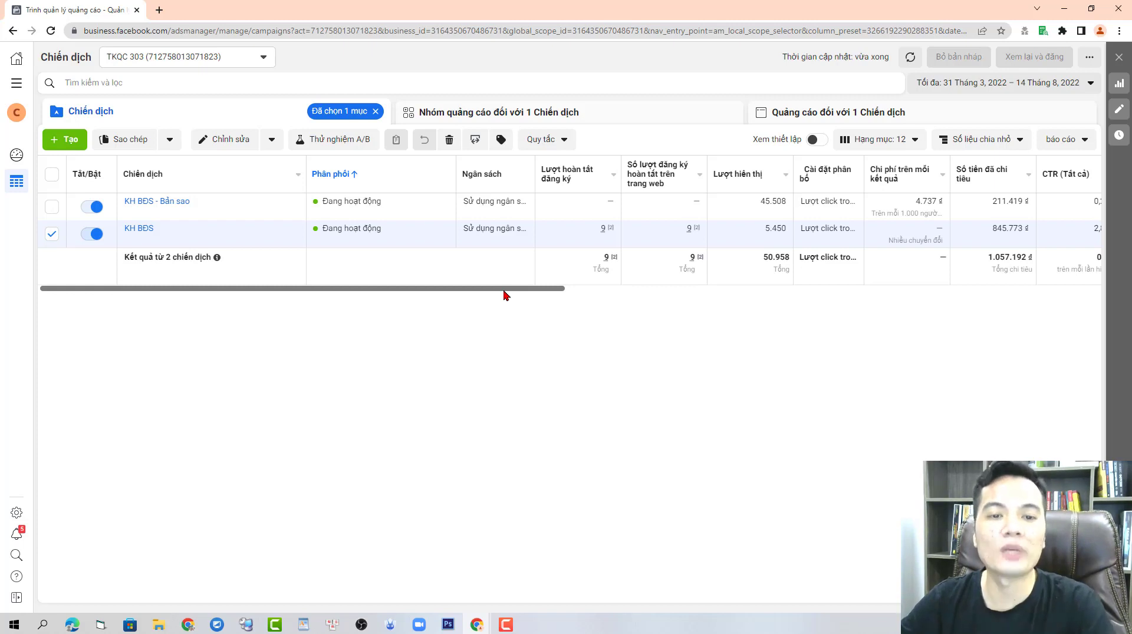
drag(504, 290, 576, 291)
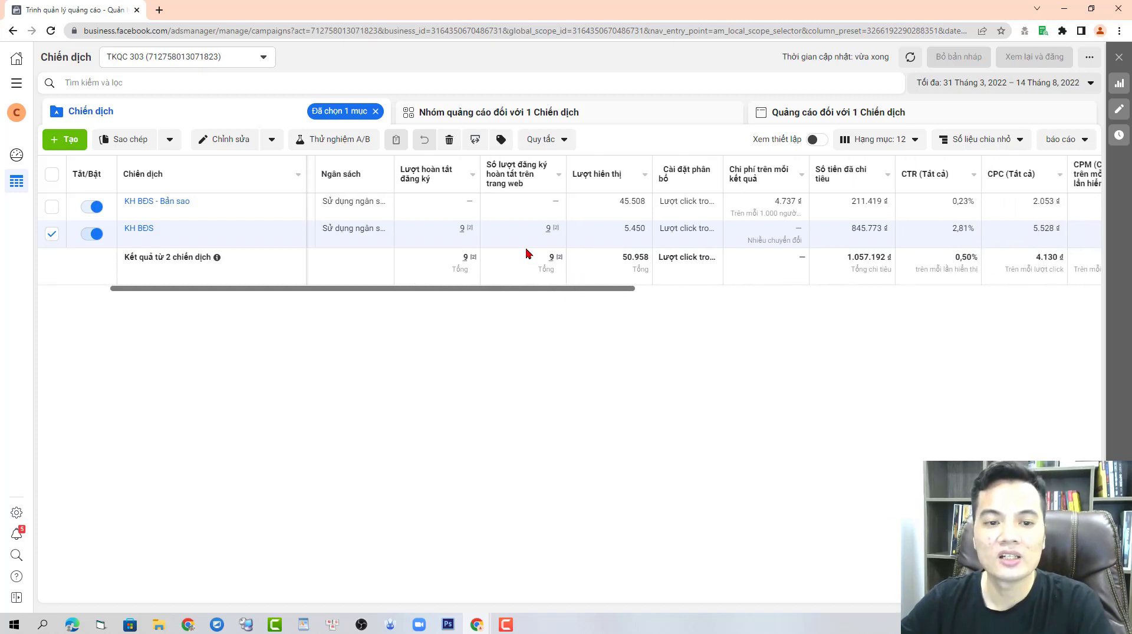
drag(883, 230, 844, 239)
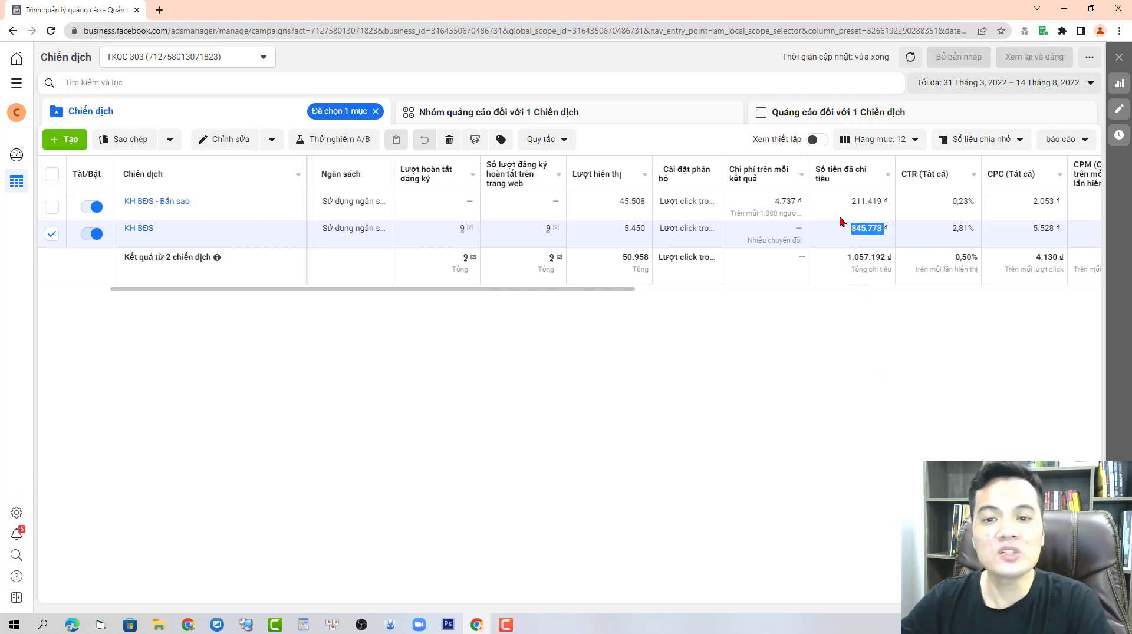
- Compare the amounts spent on the KH BĐS - Bản sao and KH BĐS campaigns, leaving only KH BĐS selected
drag(885, 201, 753, 210)
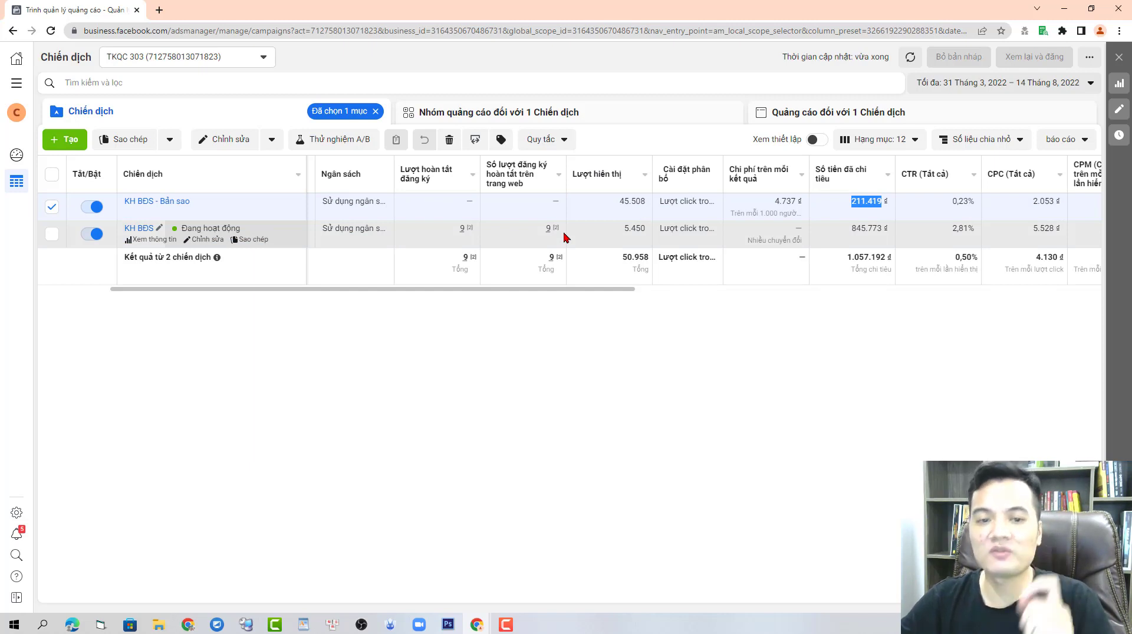
double_click(882, 228)
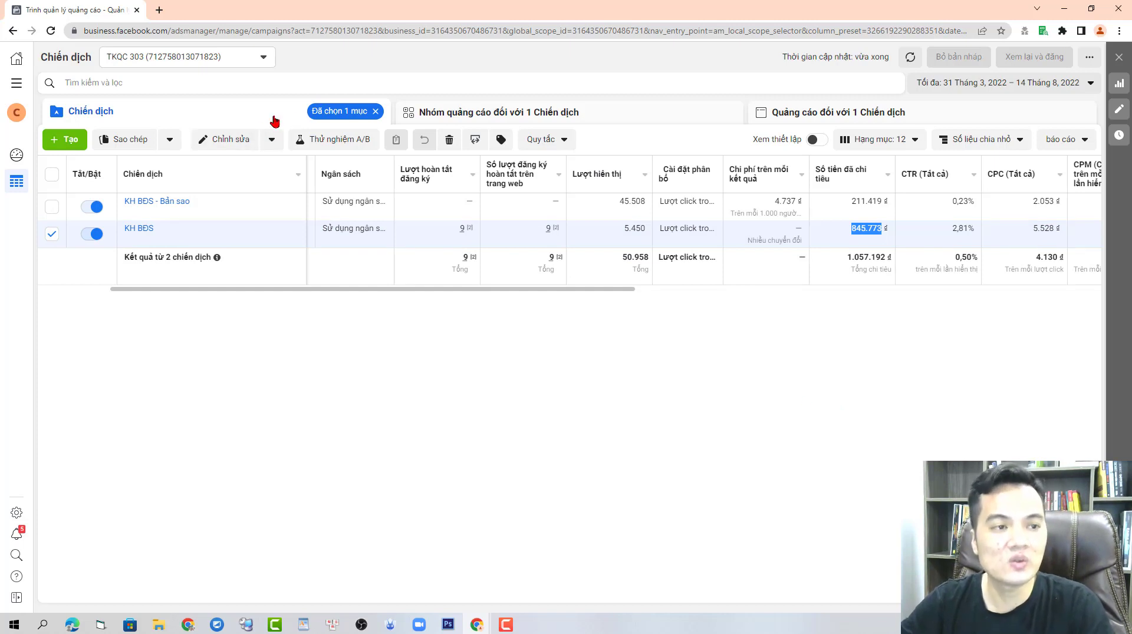
- Switch to the other Chrome window with the TKQC 101 account's new campaign dialog and maximize it
click(476, 624)
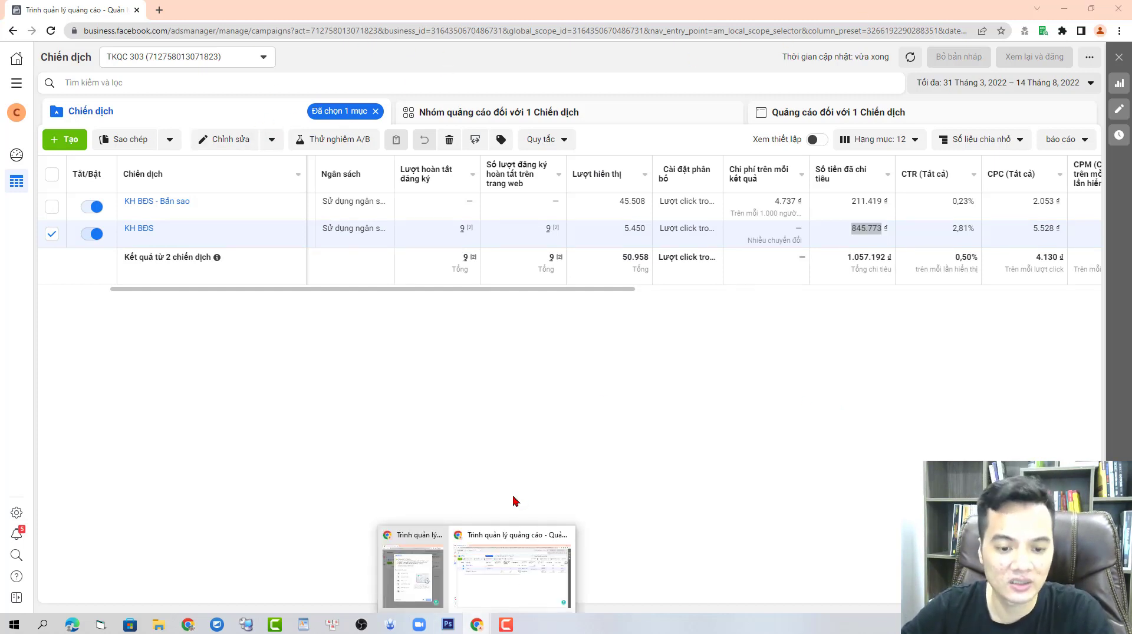
click(417, 566)
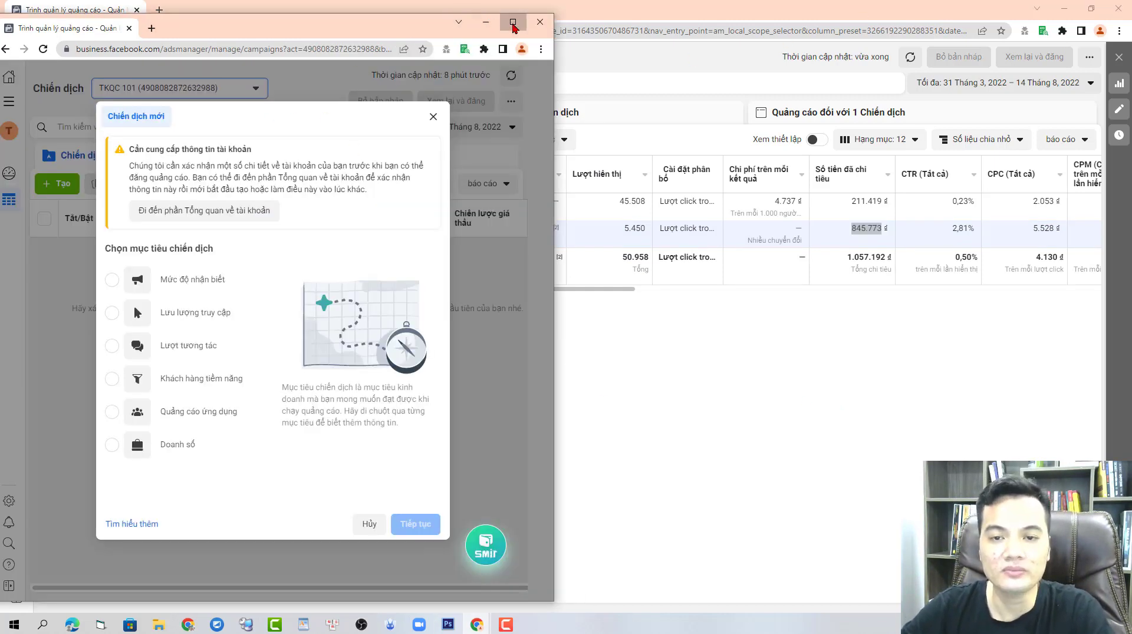
click(513, 24)
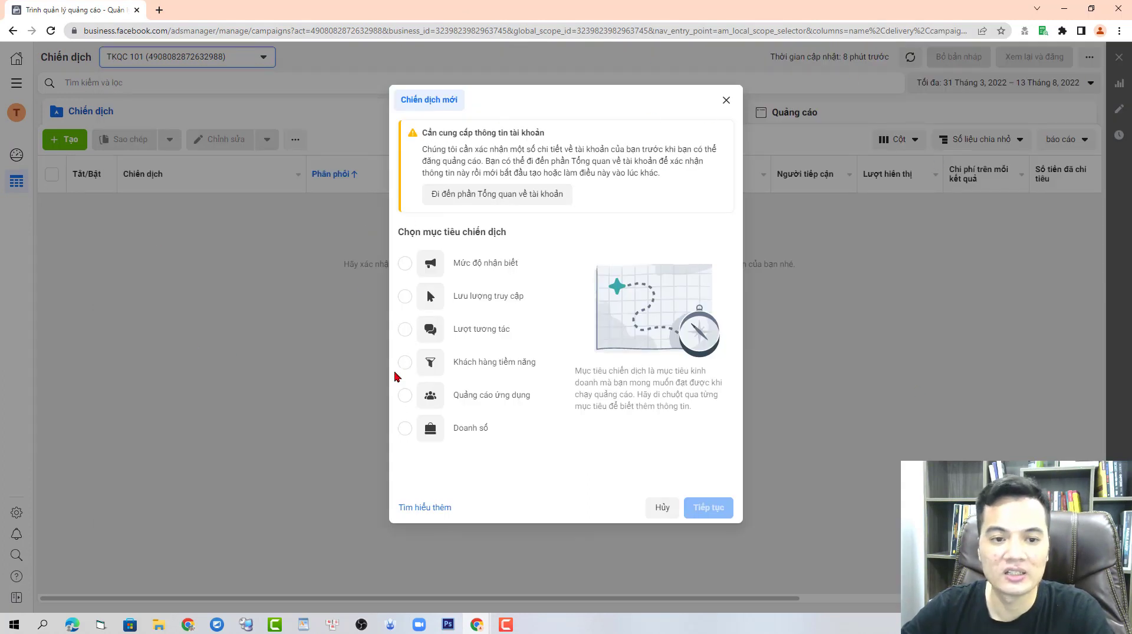
- Preview the new-interface objectives Mức độ nhận biết, Lưu lượng truy cập, Lượt tương tác and Khách hàng tiềm năng, leaving Khách hàng tiềm năng selected
mouse_move(534, 301)
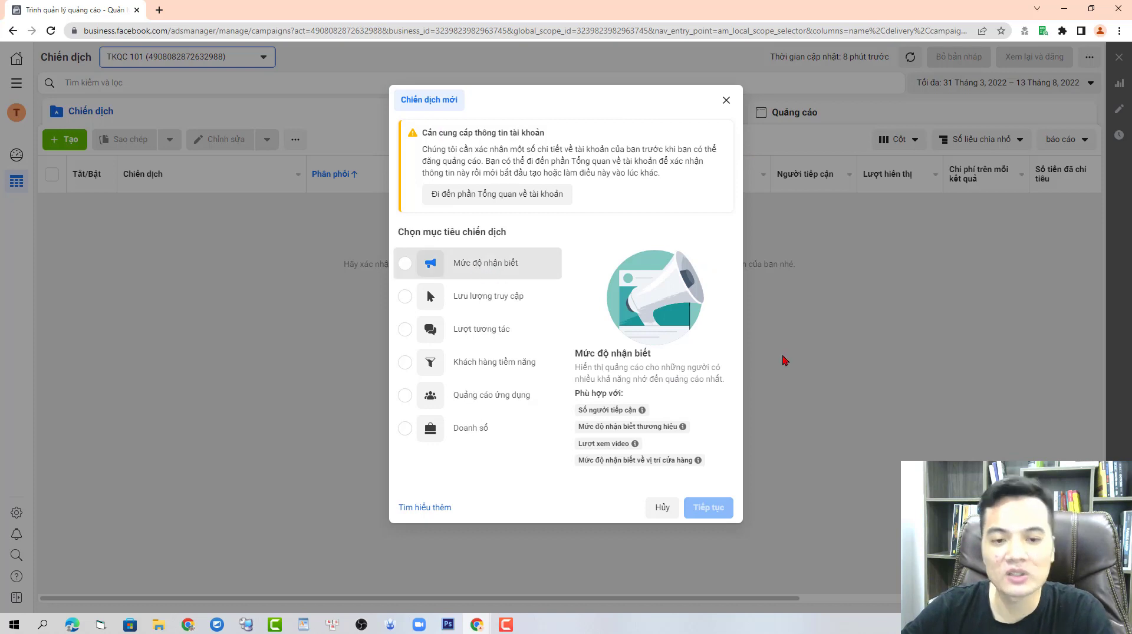
click(480, 263)
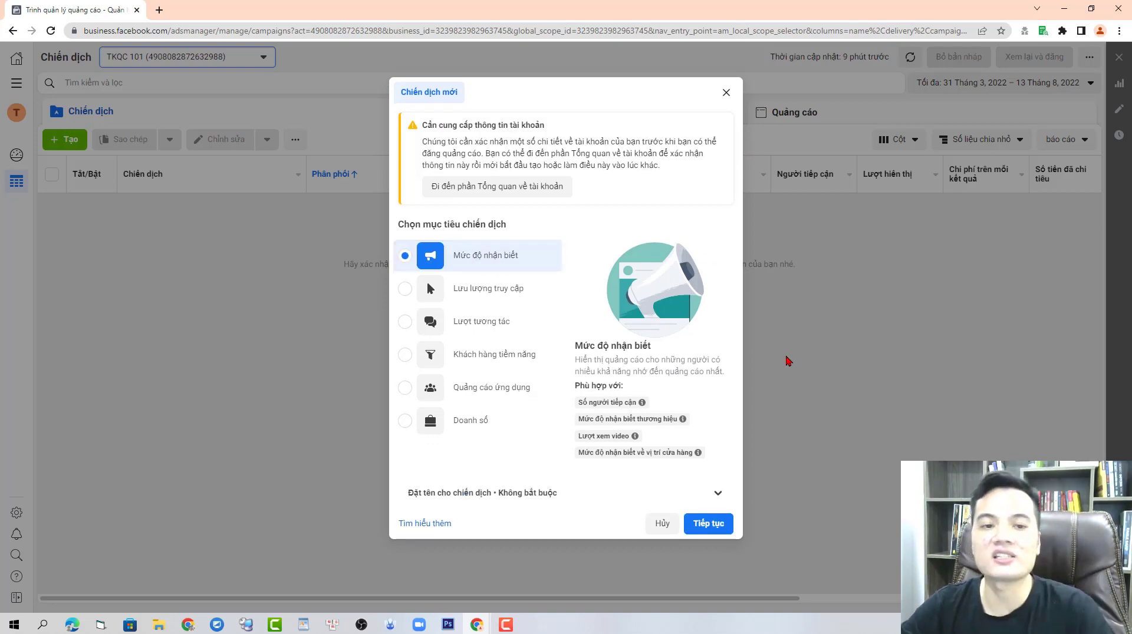
mouse_move(418, 294)
click(497, 293)
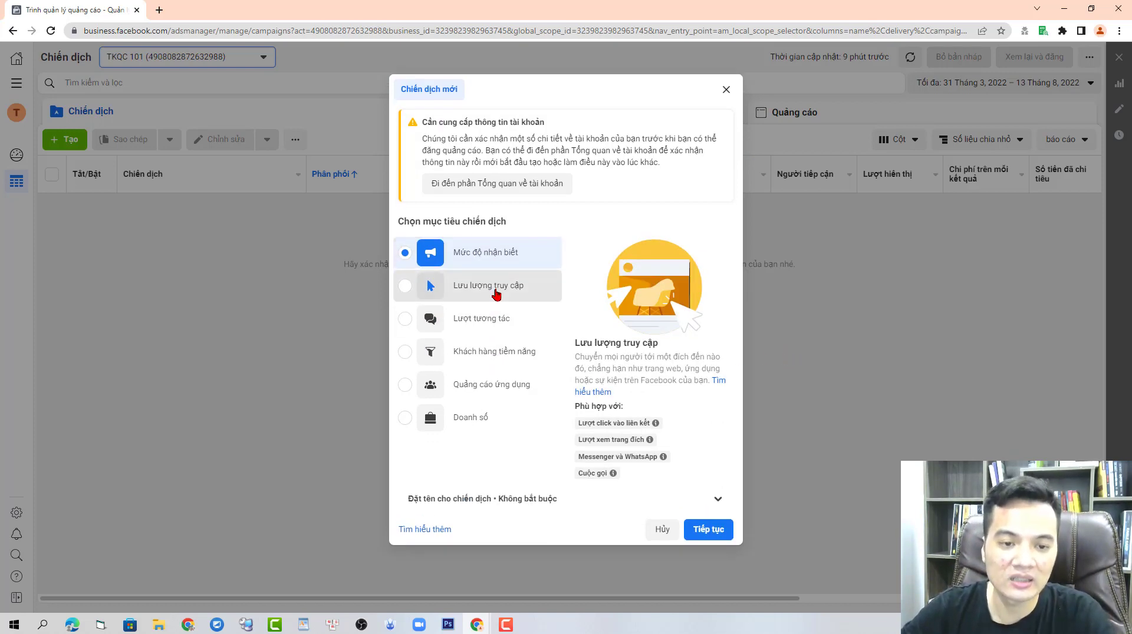
click(482, 322)
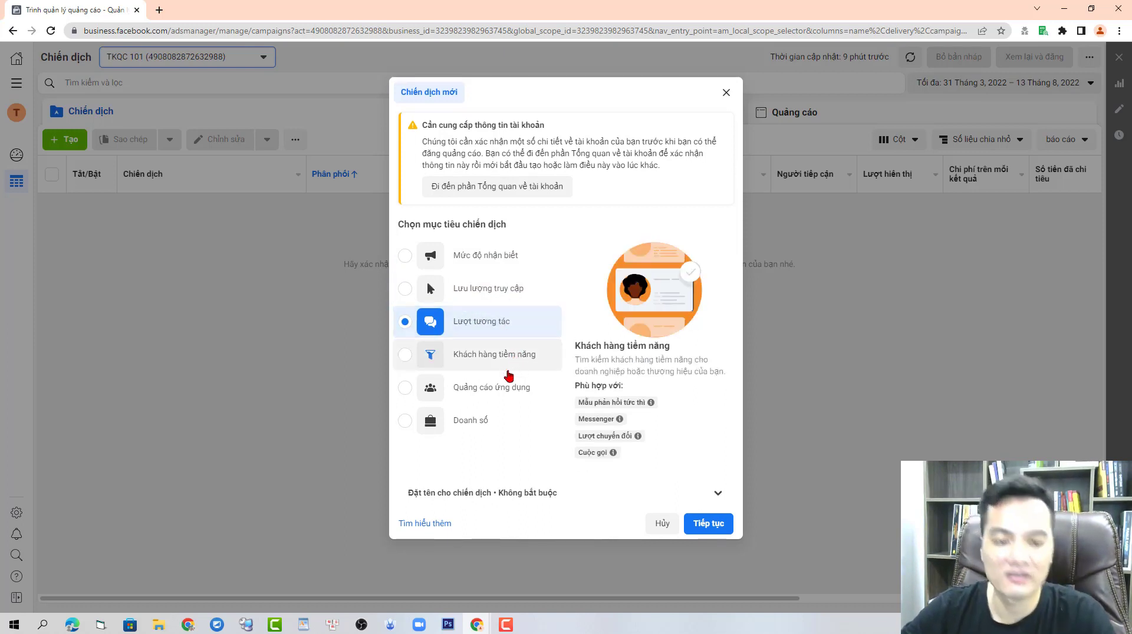
click(495, 357)
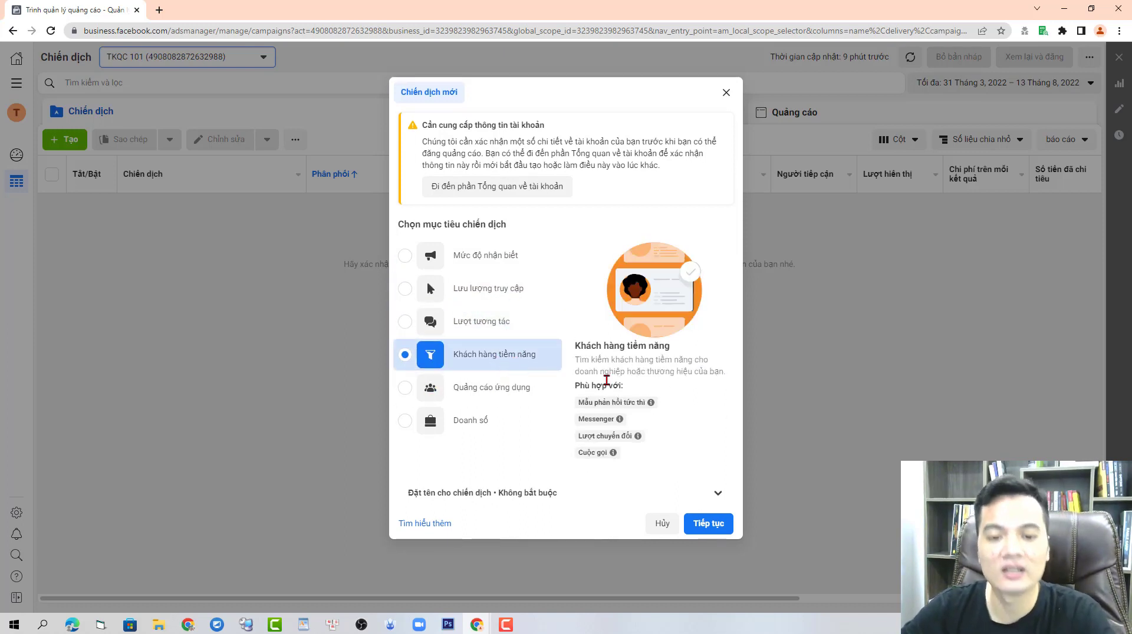